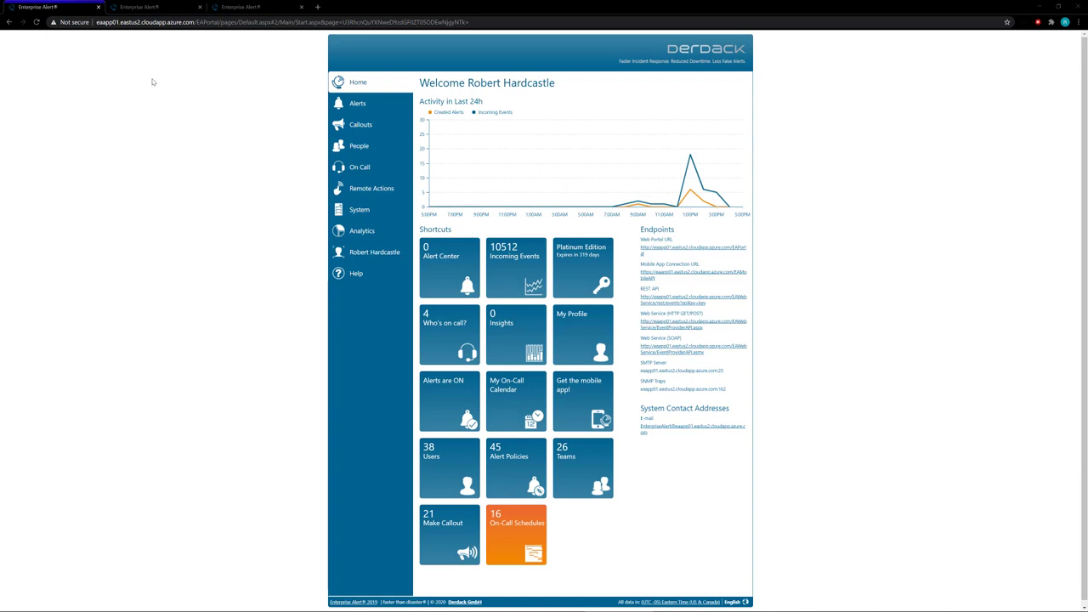
Step: Open the signed-in person's user record and view the Notification Profiles with their channel order
click(358, 157)
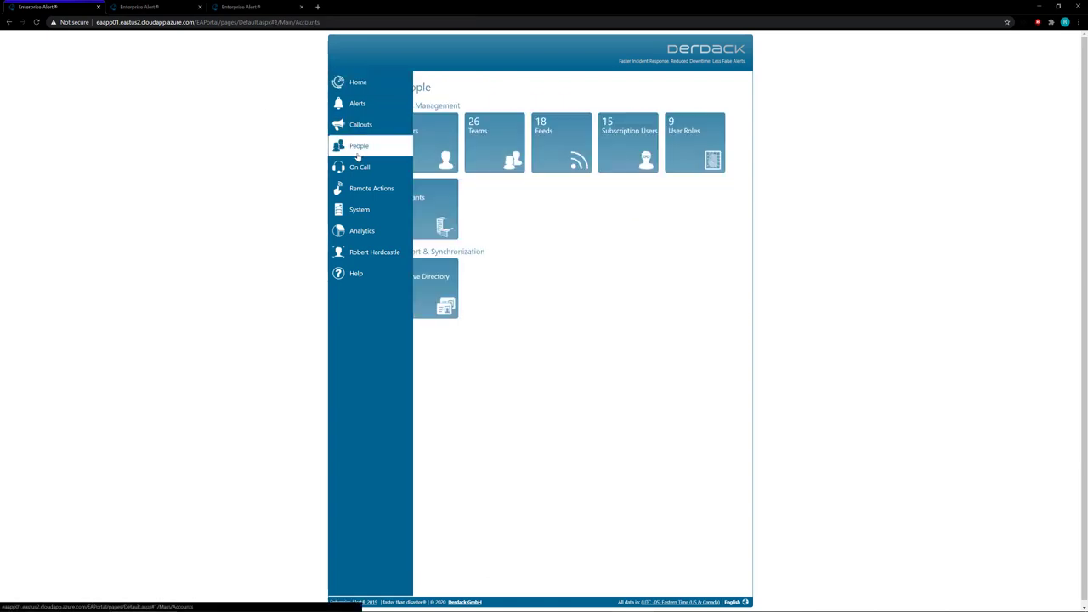
click(555, 106)
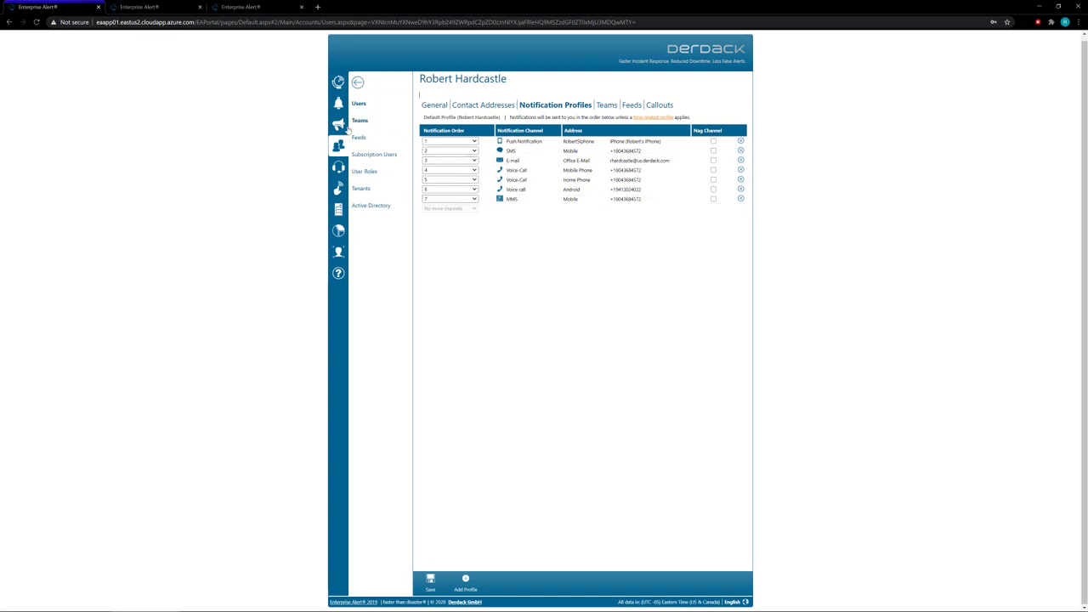
Step: Open the alerting workflow of the AppOptics Alert policy and bring up the alert options of its second tier
key(alt+Left)
key(alt+Left)
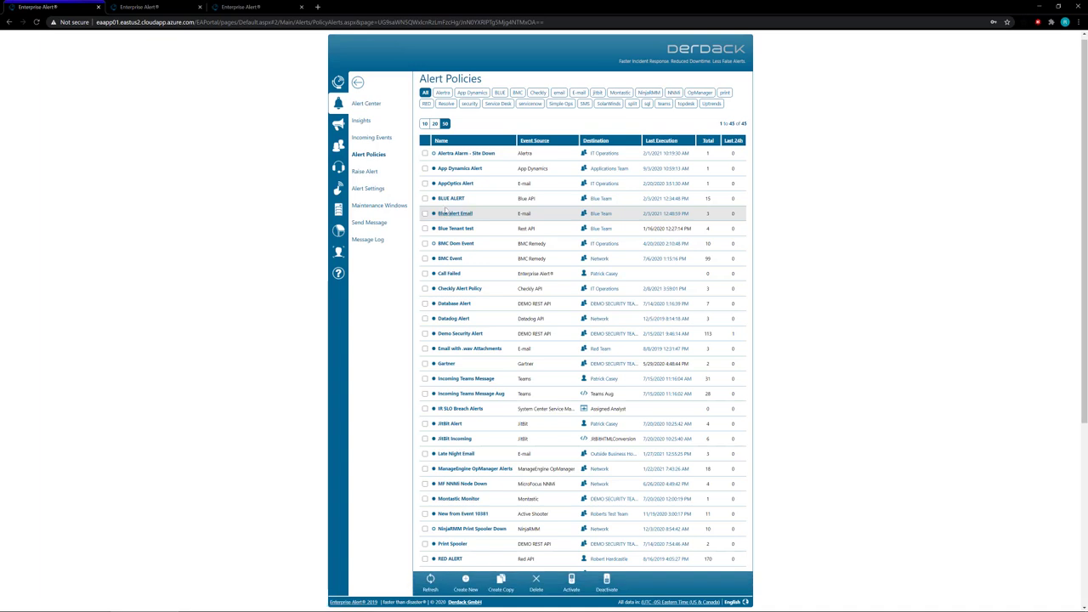
key(alt+Left)
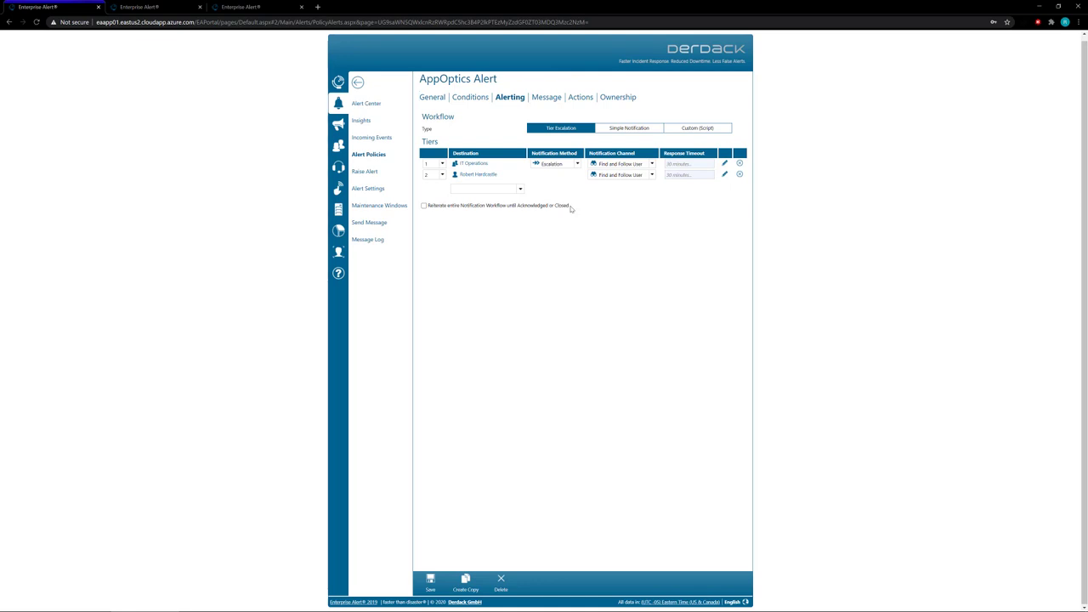
click(725, 176)
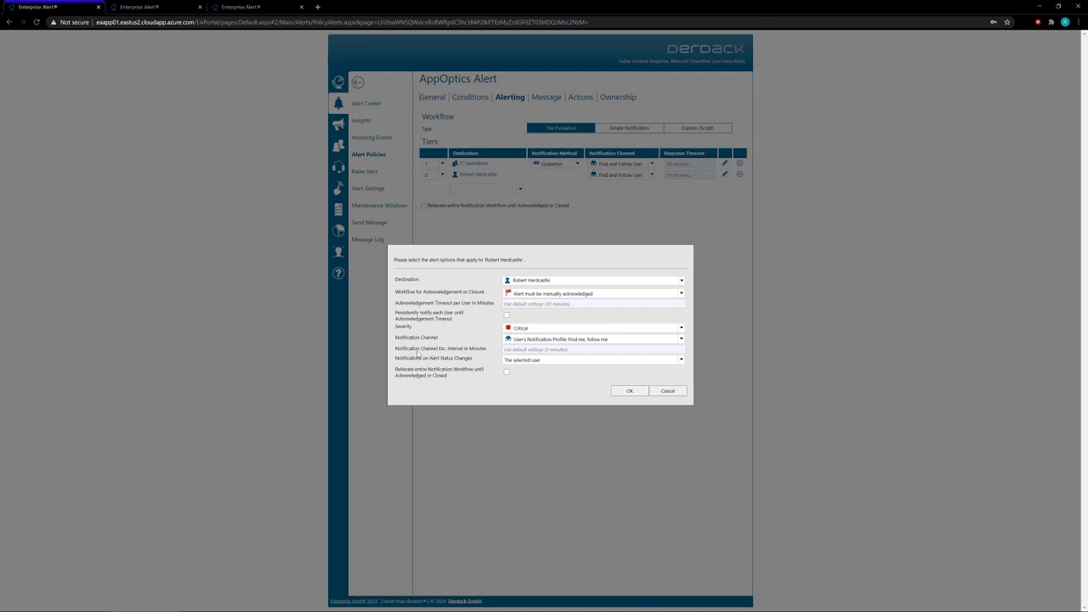
Step: Try notification channel escalation intervals of 1 and 5 minutes for the second tier, then clear the value and close the alert options
click(536, 350)
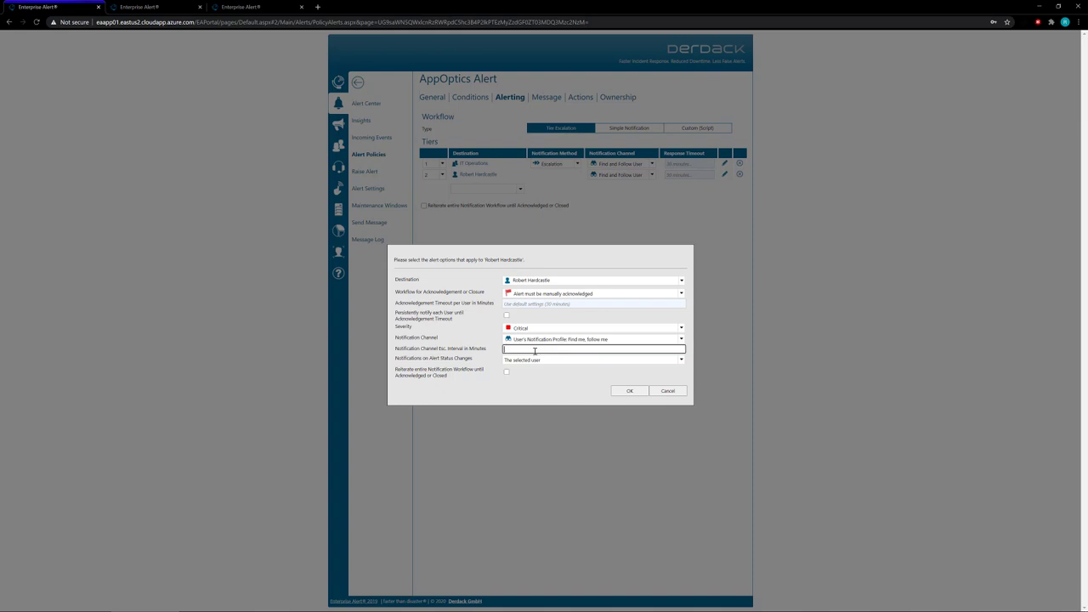
click(550, 391)
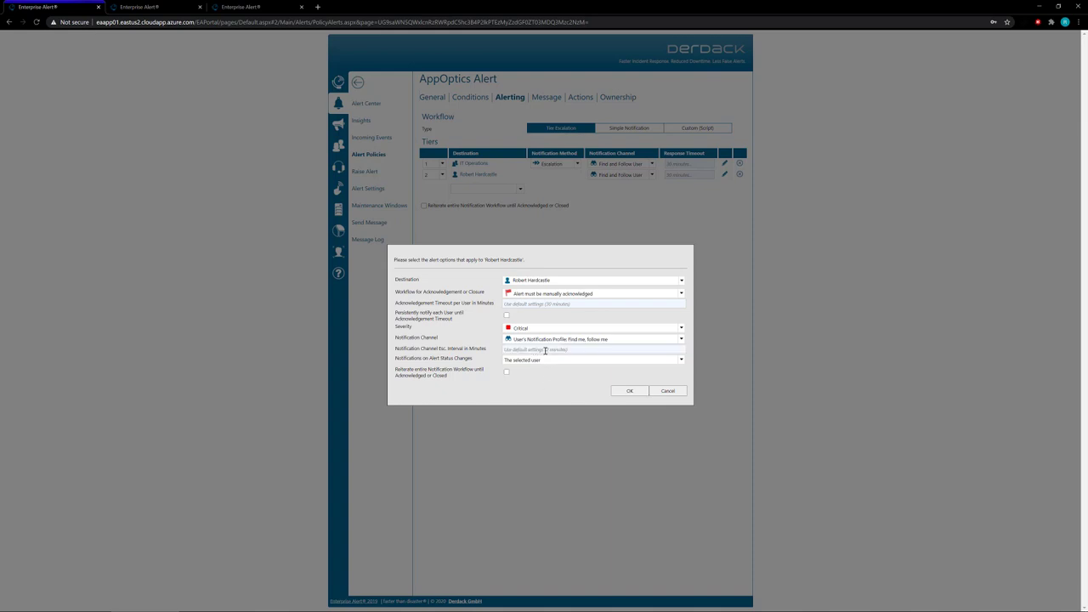
click(545, 352)
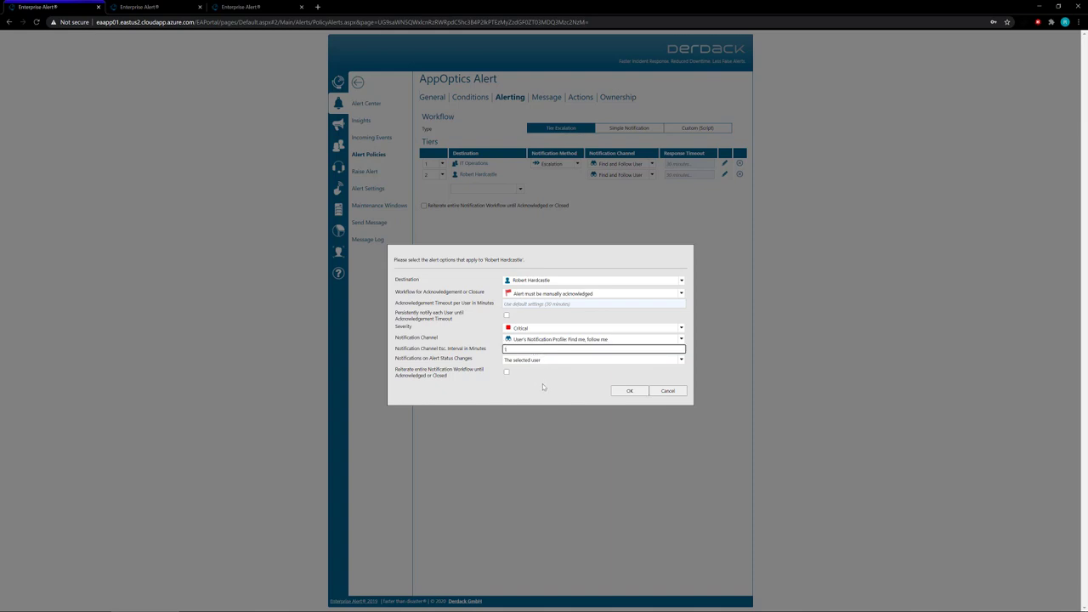
drag(516, 350, 494, 356)
text(5)
click(556, 384)
click(514, 352)
key(BackSpace)
click(538, 399)
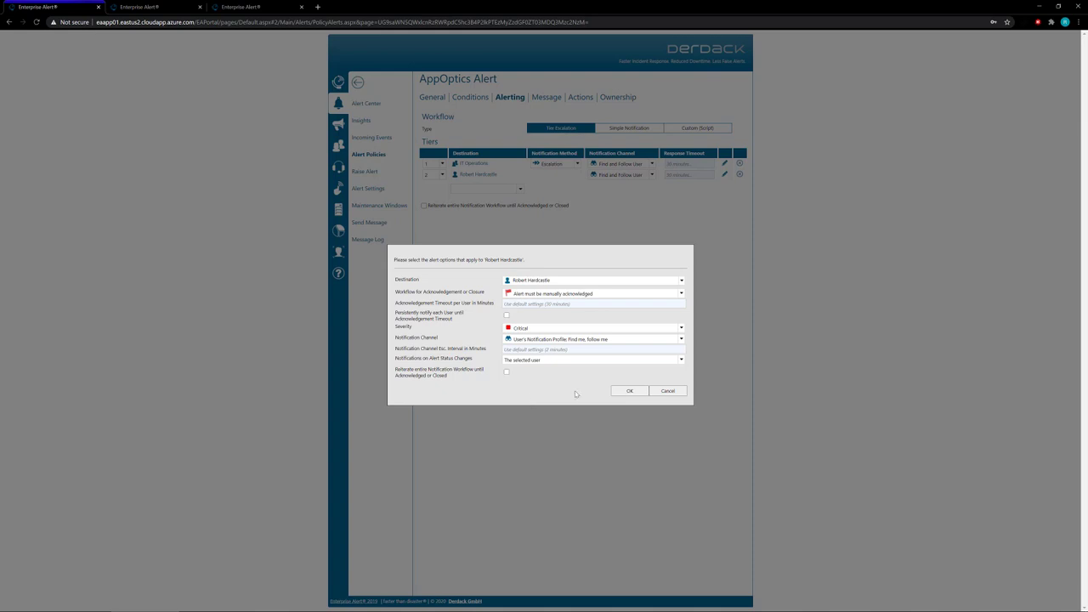
key(Return)
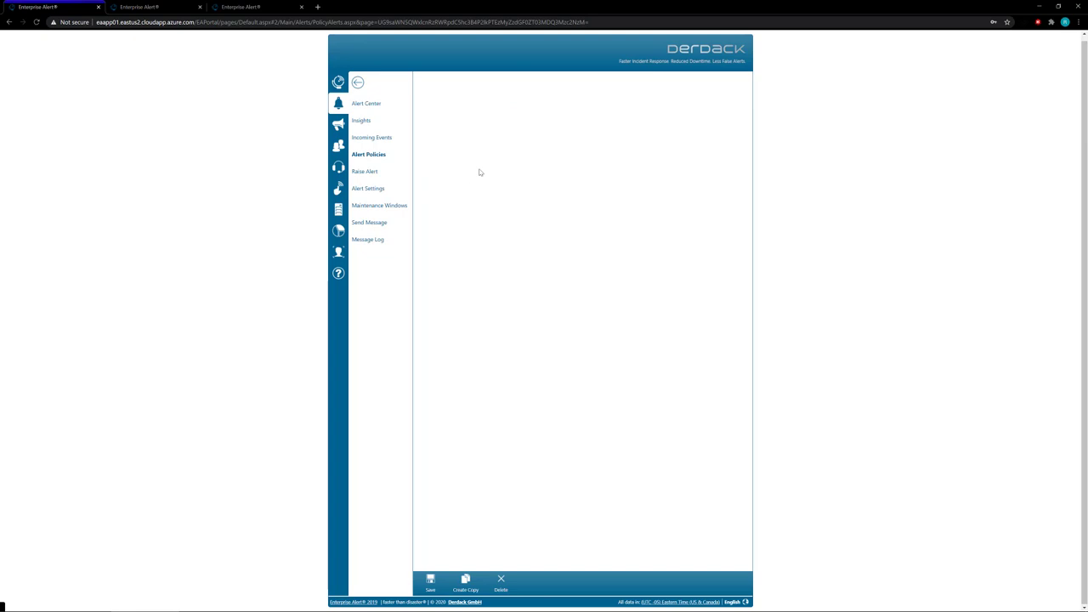
Step: Set the Applications Team tier's notification method to Broadcast in the App Dynamics Alert policy
click(516, 104)
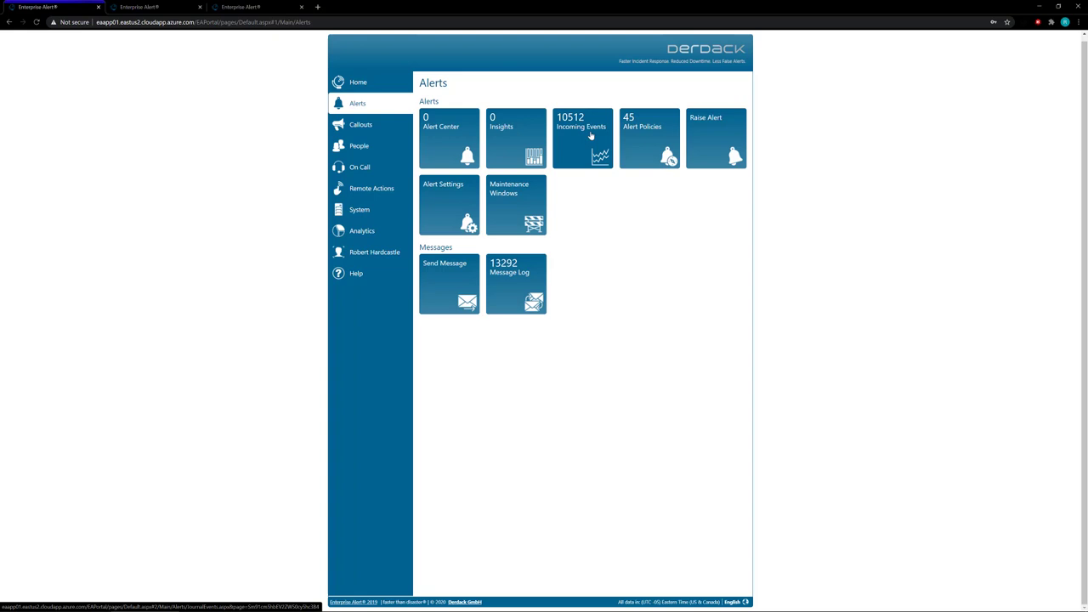
click(633, 138)
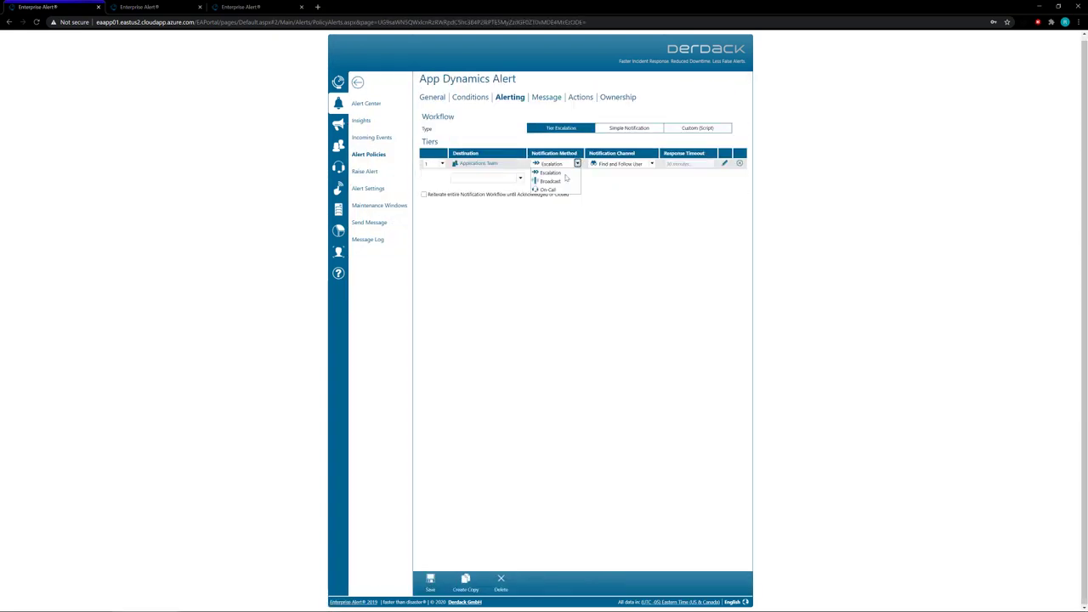
click(560, 181)
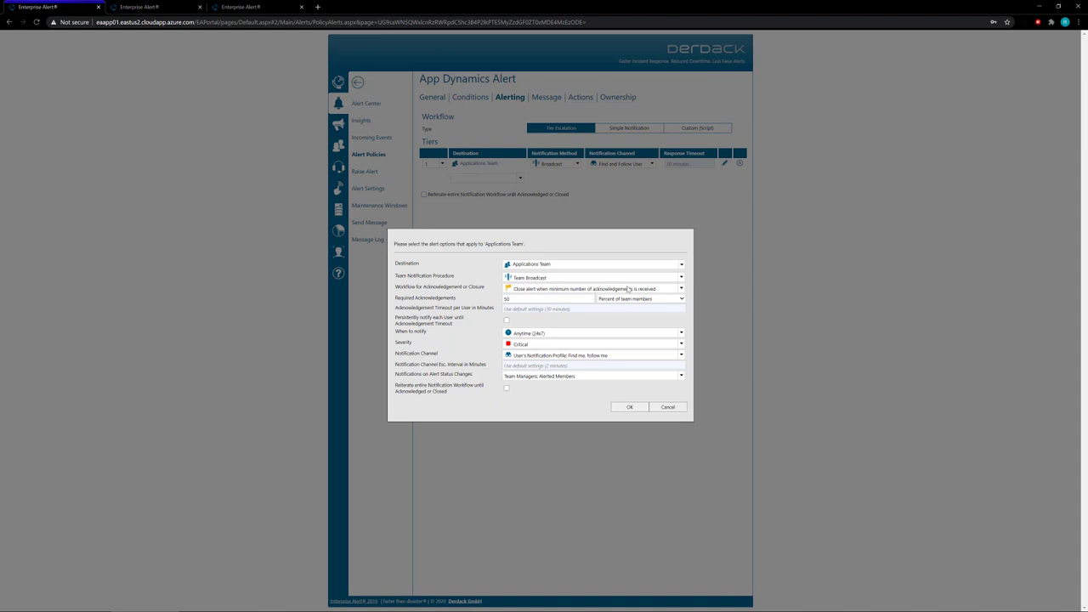
Step: Set the Applications Team's acknowledgement workflow to "Close alert when successfully delivered to minimum number of team members"
click(681, 289)
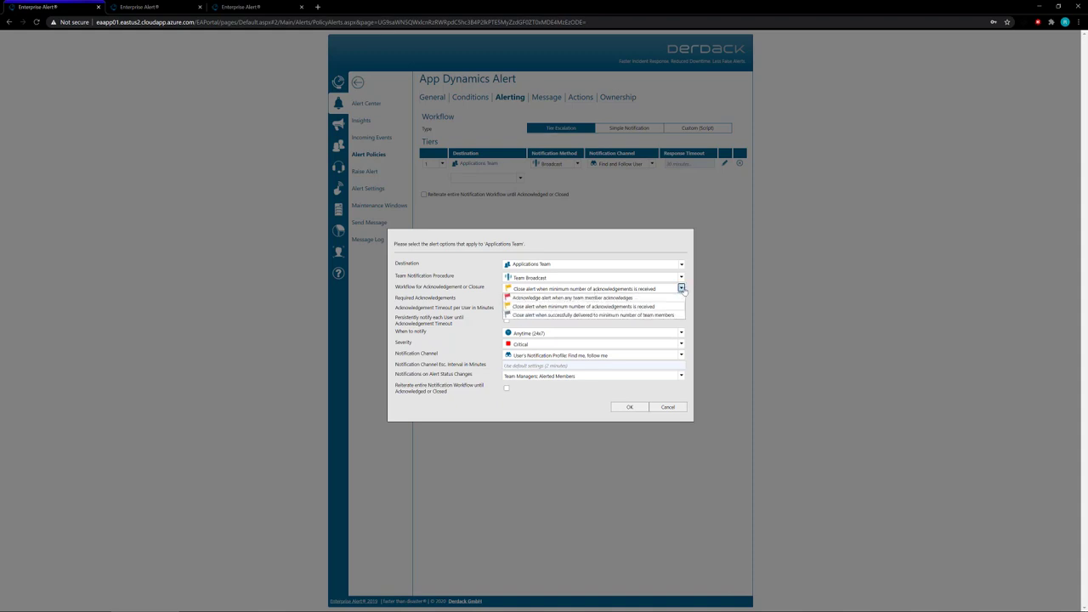
click(598, 316)
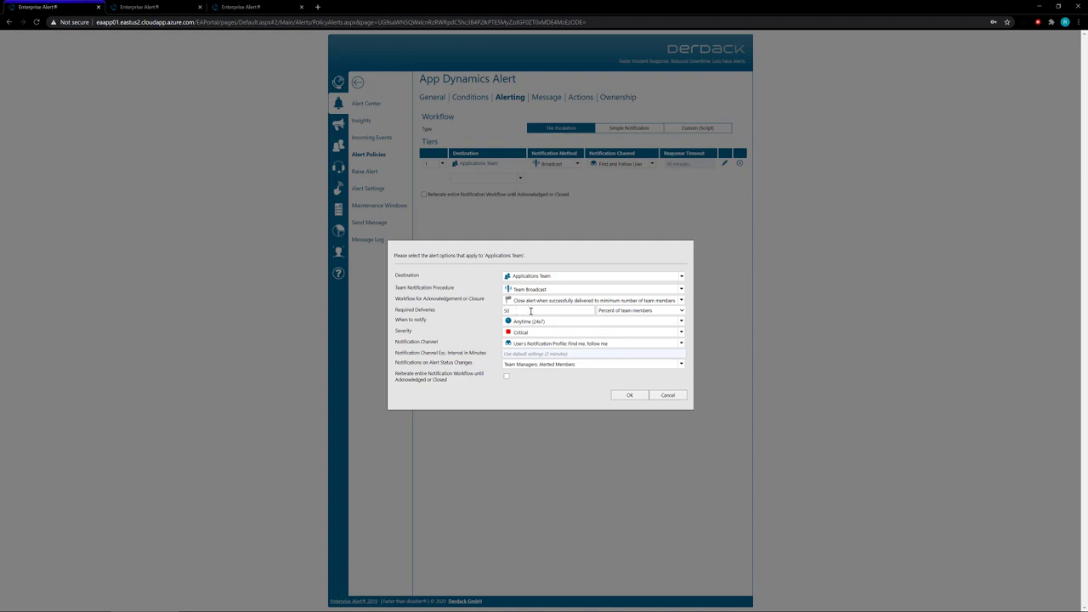
key(Return)
Step: Set the Applications Team tier's notification channel to E-mail and its notification method to On-Call
click(651, 163)
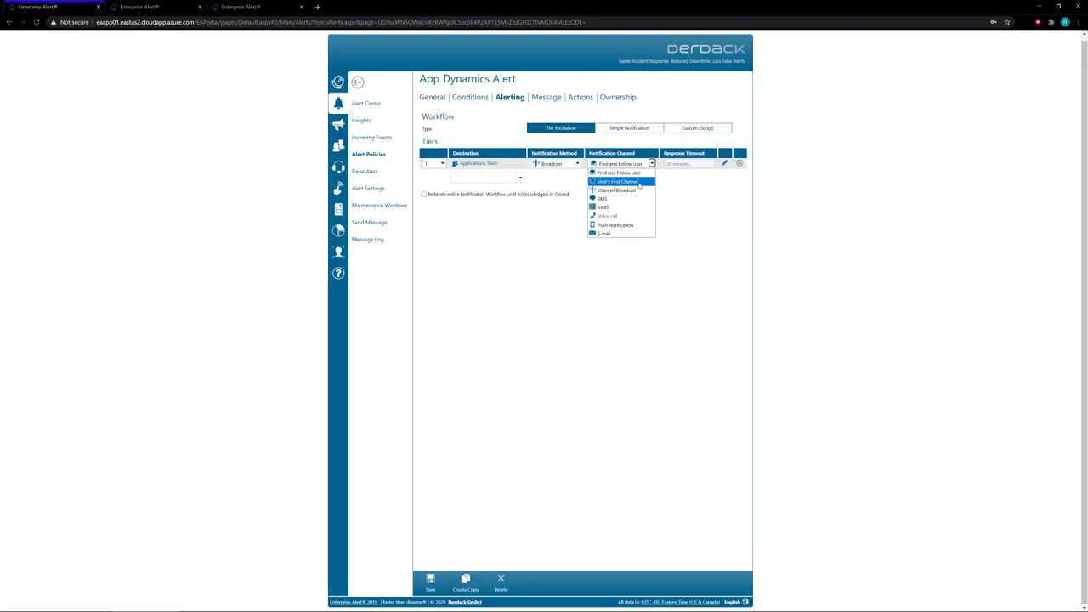
click(623, 235)
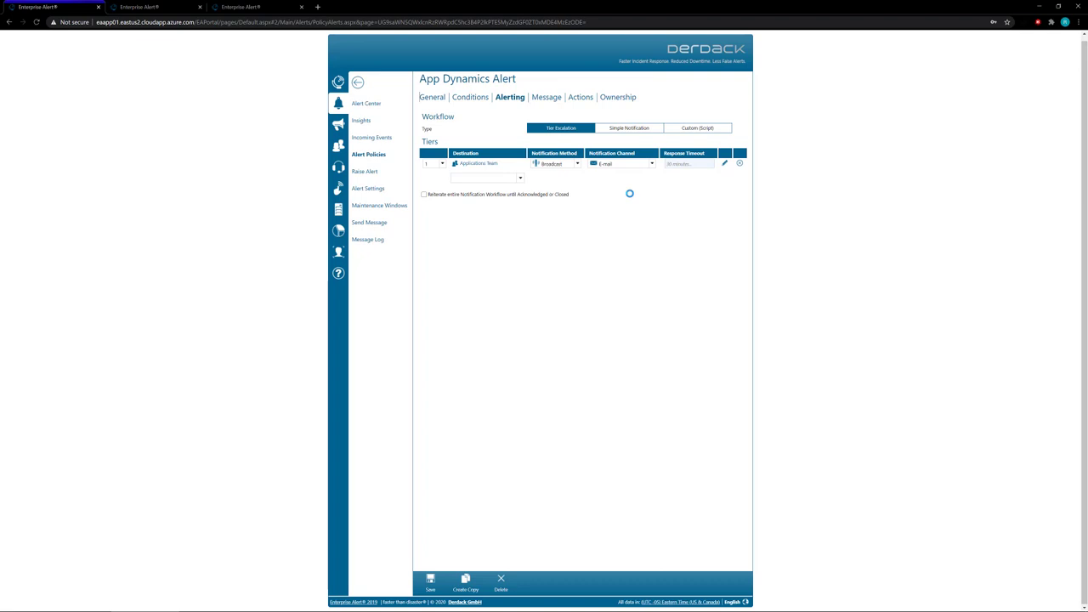
click(578, 163)
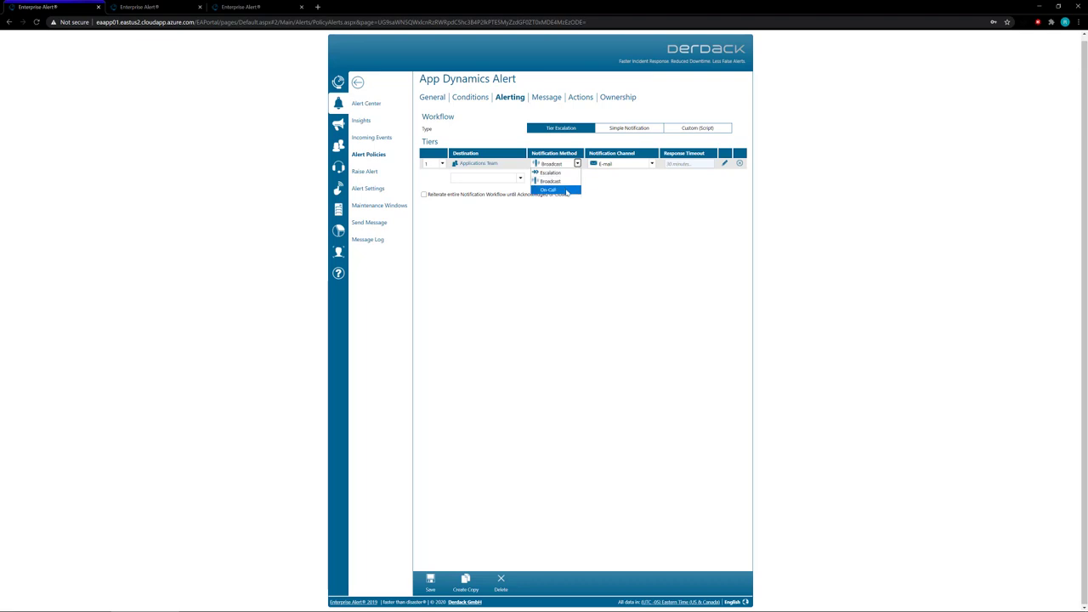
click(567, 190)
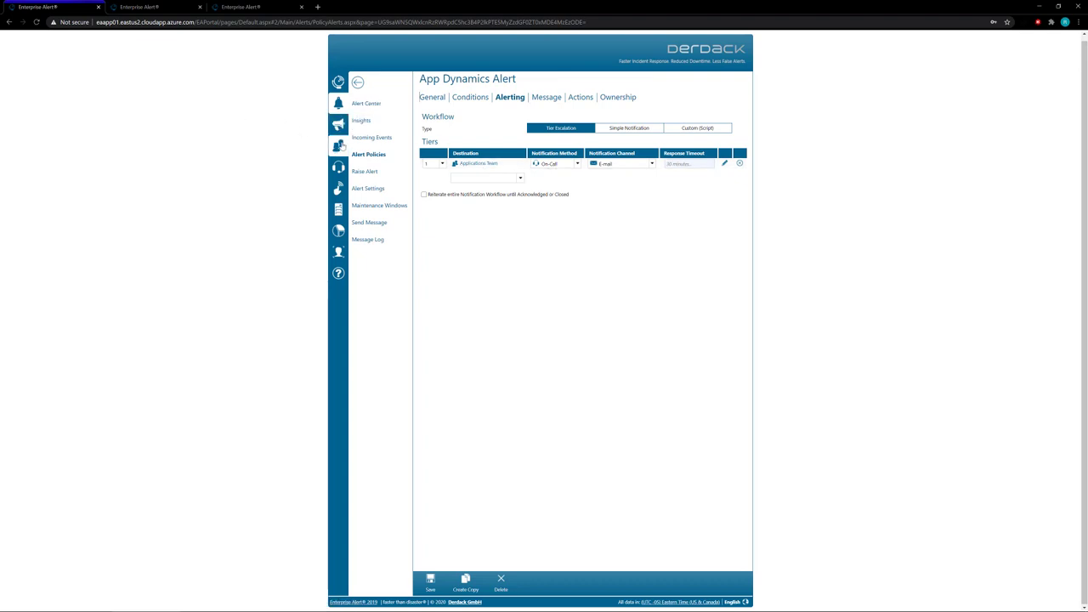
Step: Open the Applications Team's on-call schedule from the schedules of all teams
click(345, 151)
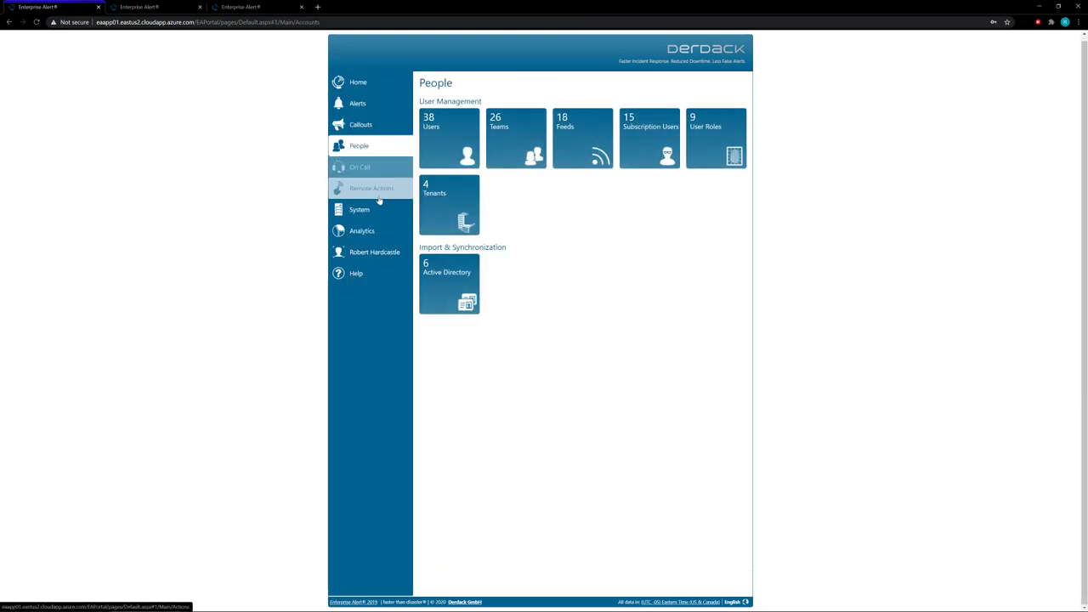
click(360, 167)
click(436, 163)
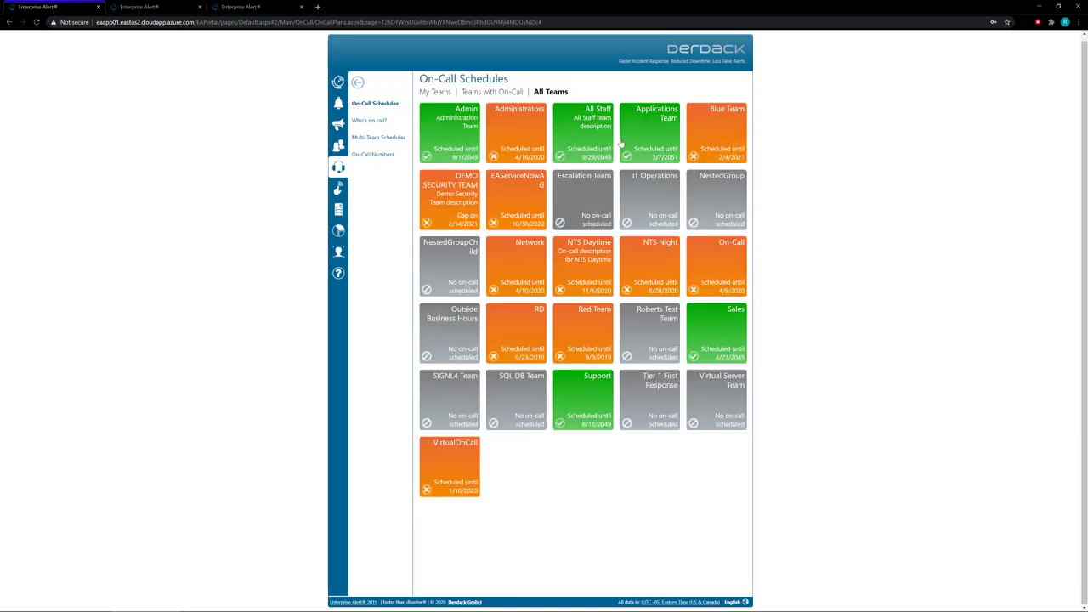
click(644, 124)
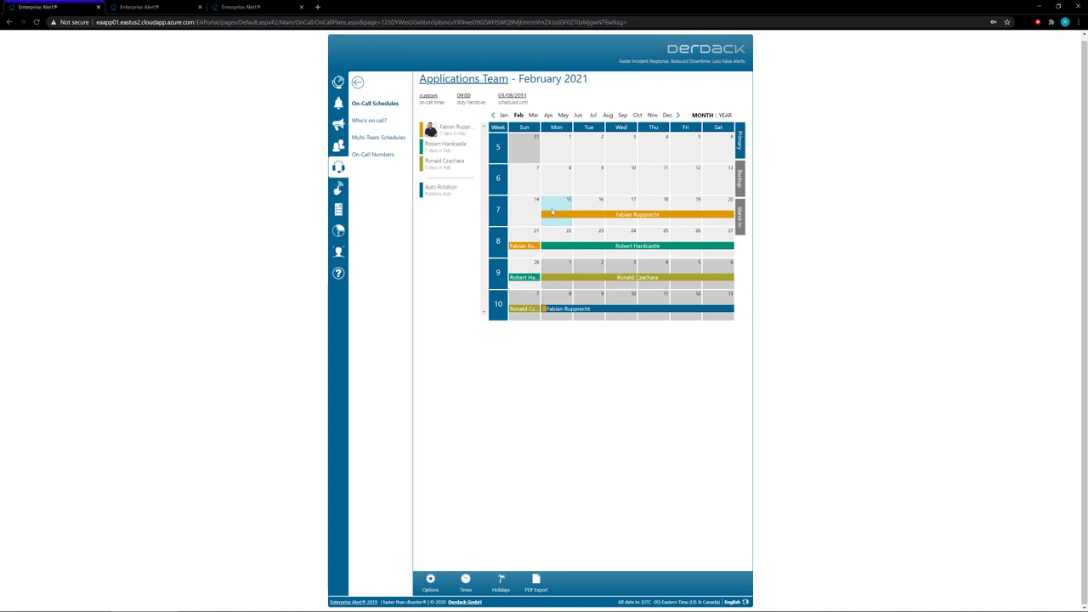
Step: Assign the second listed team member as backup for February 15 to 21, 2021, and return to the primary schedule
click(741, 179)
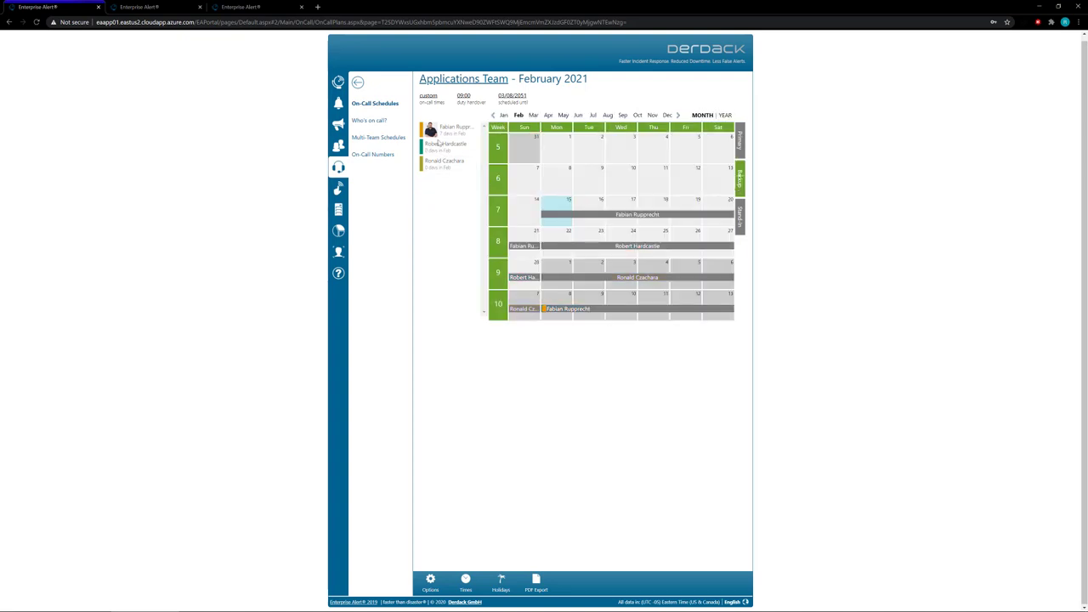
click(608, 231)
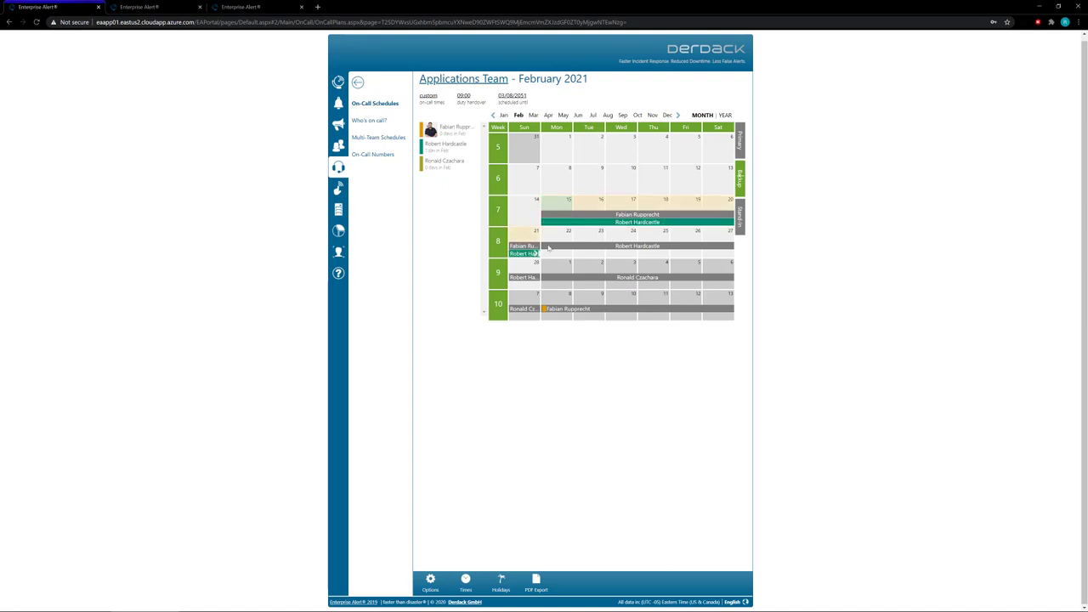
click(740, 145)
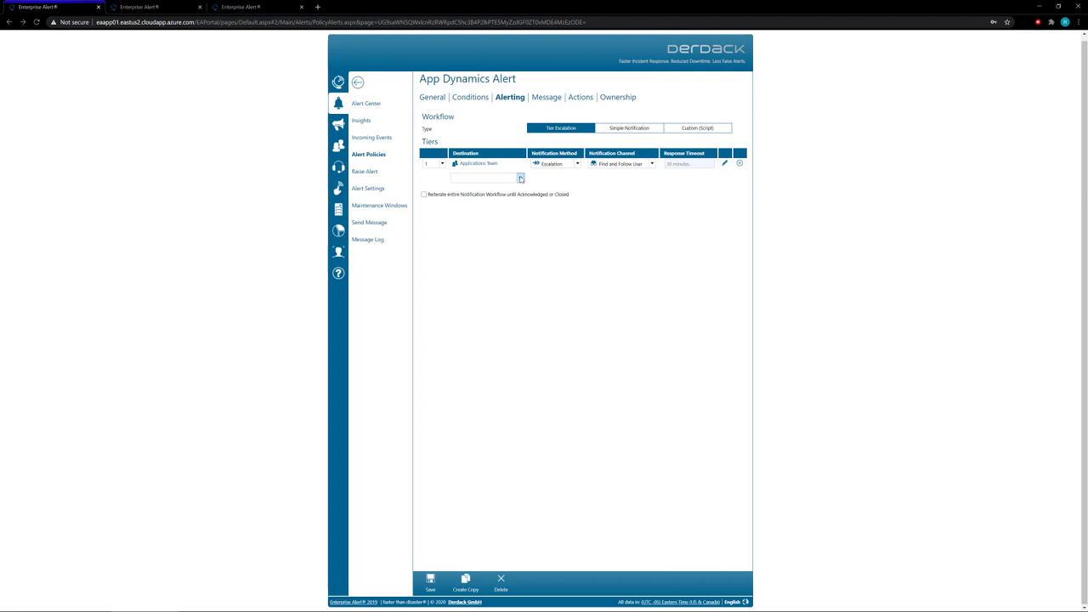
Step: Add the Always Backup multi-team schedule as a destination in the App Dynamics Alert policy and remove the Applications Team tier
click(521, 178)
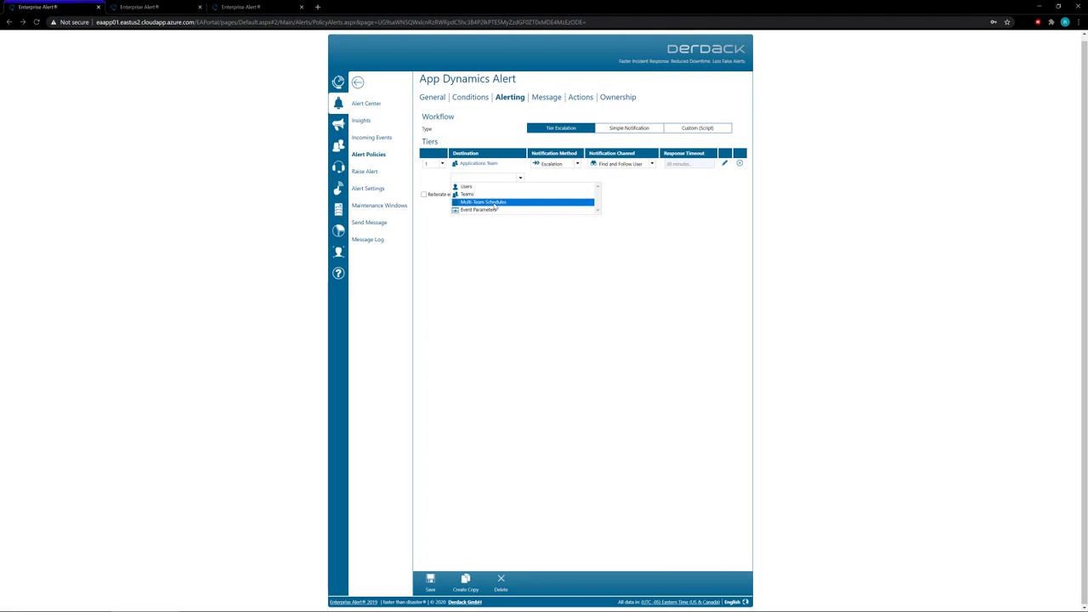
click(495, 204)
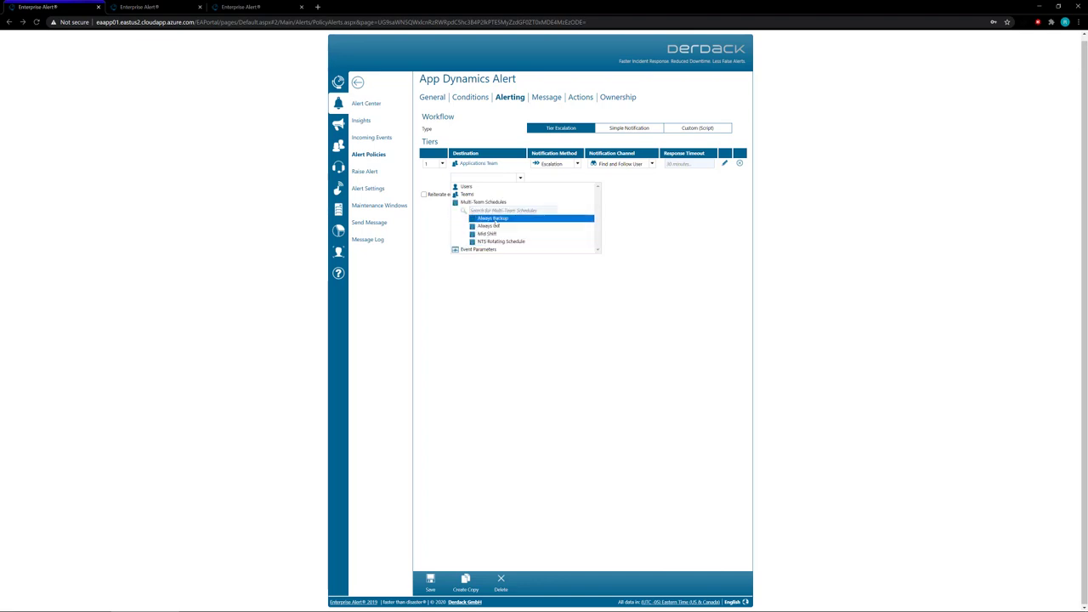
click(496, 220)
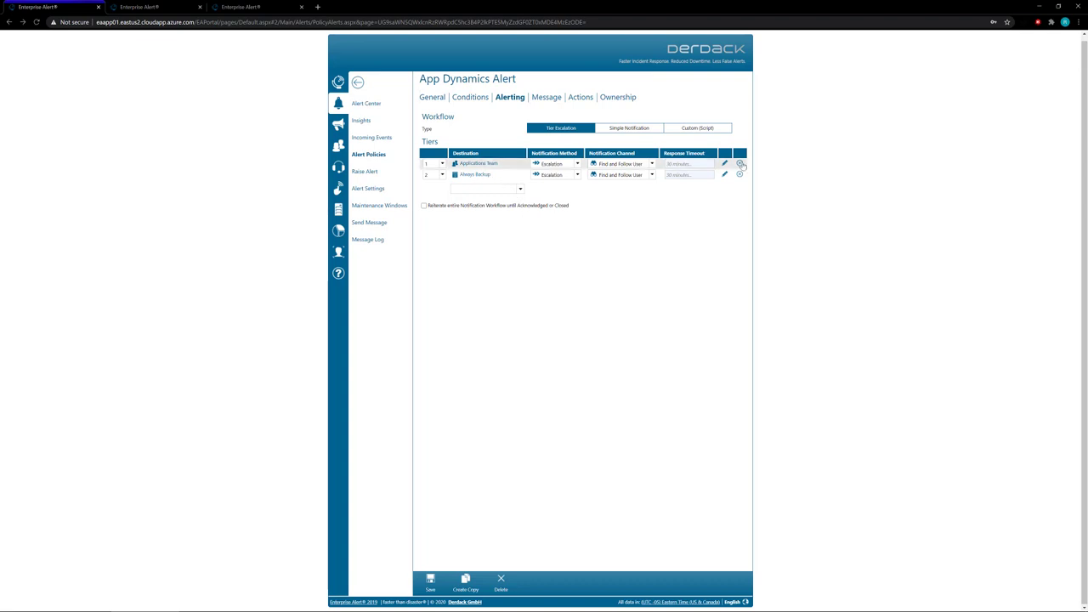
click(740, 162)
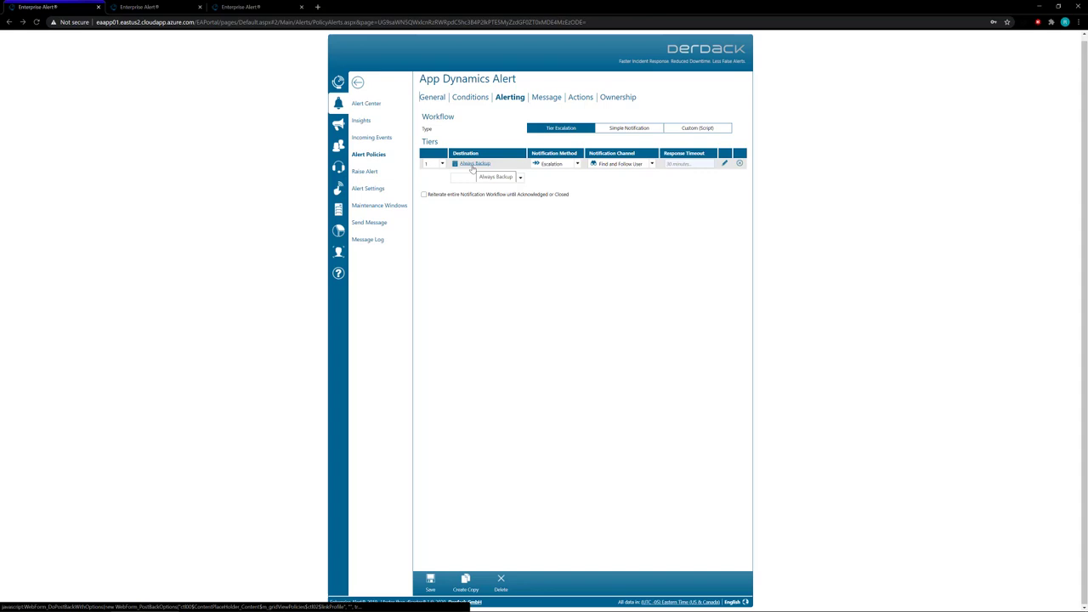
Step: Open the Always Backup multi-team schedule and examine which teams cover each part of the day
click(472, 166)
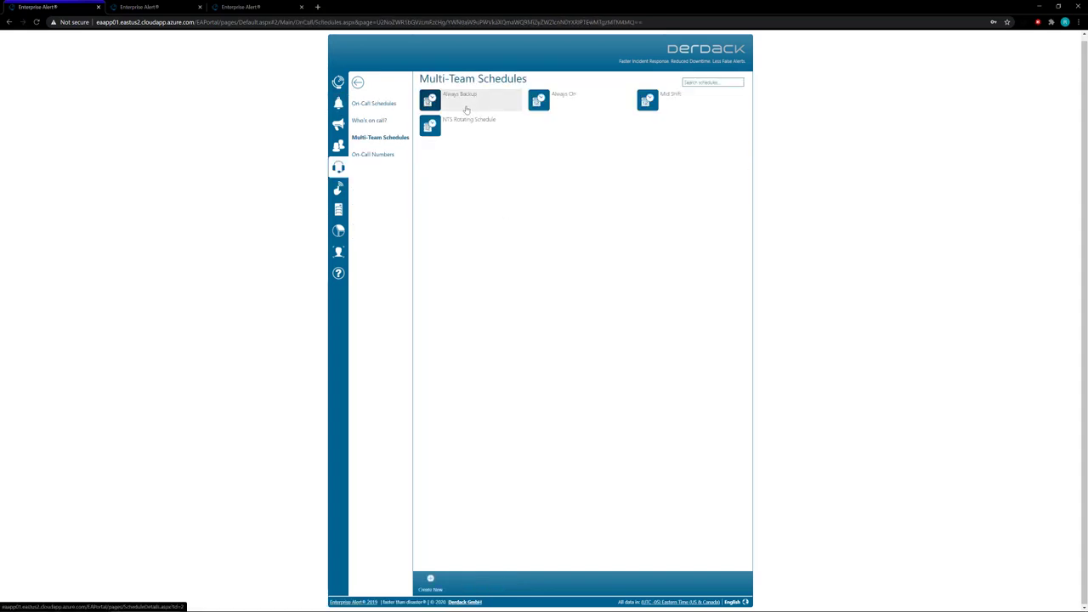
click(463, 110)
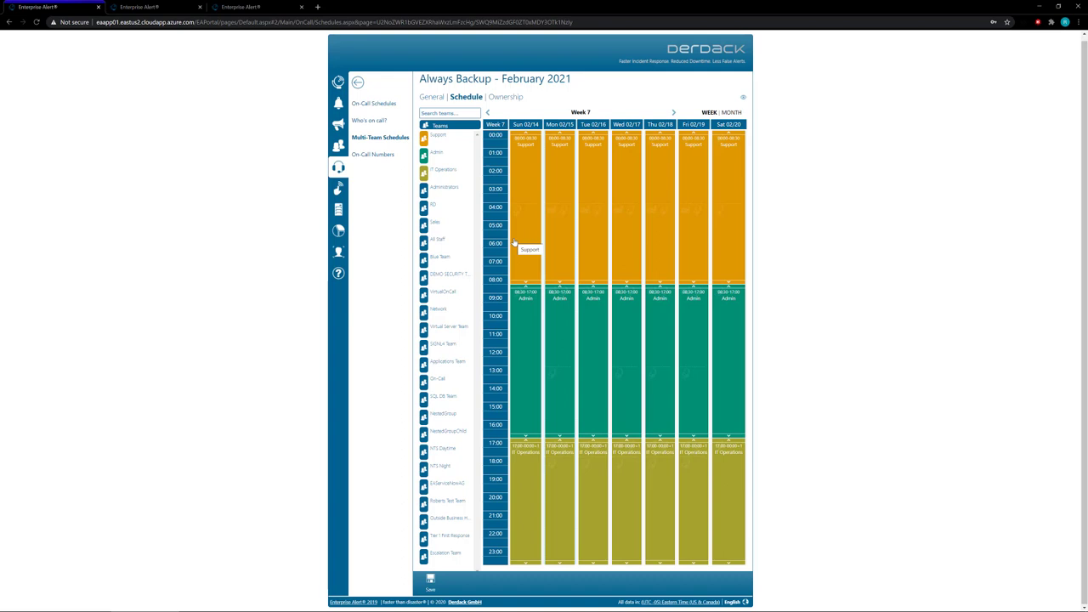
Step: Add Admin, Administrators and IT Operations tiers to the App Dynamics Alert policy and enable reiterating the entire notification workflow until acknowledged or closed
click(336, 105)
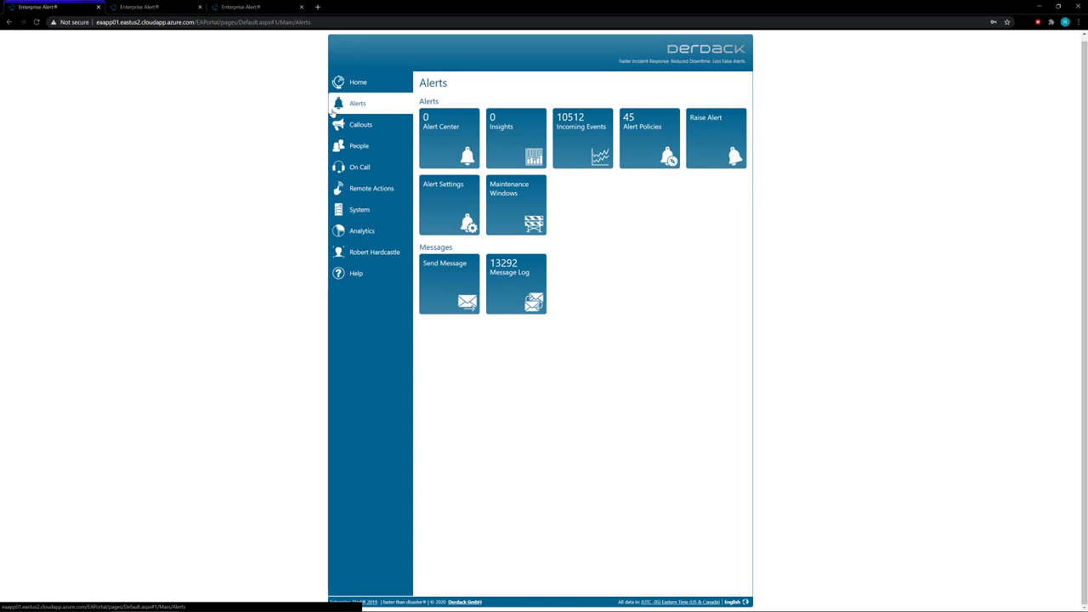
click(647, 148)
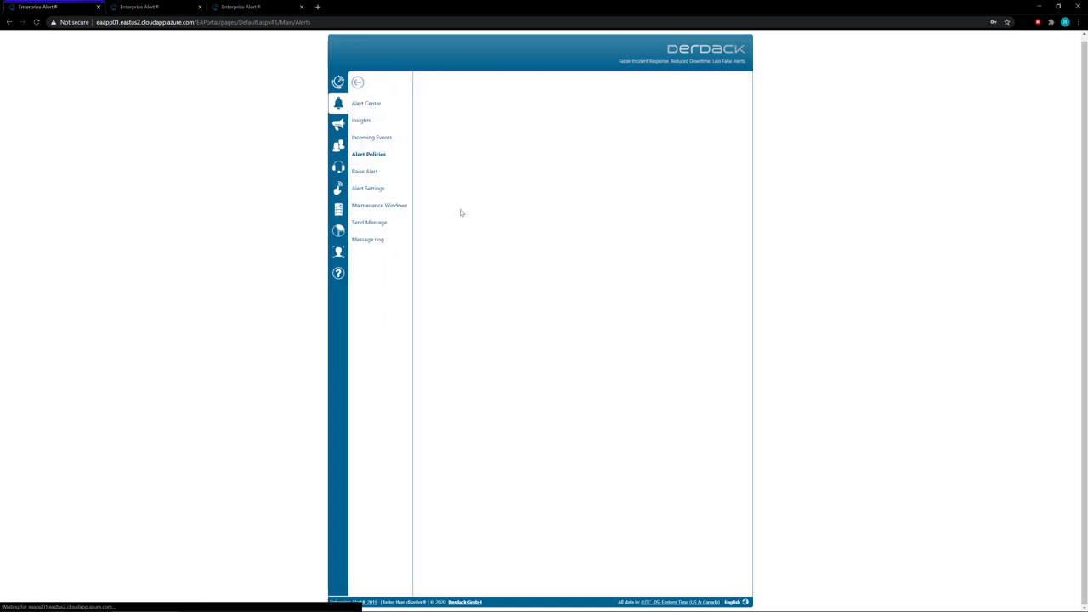
click(454, 175)
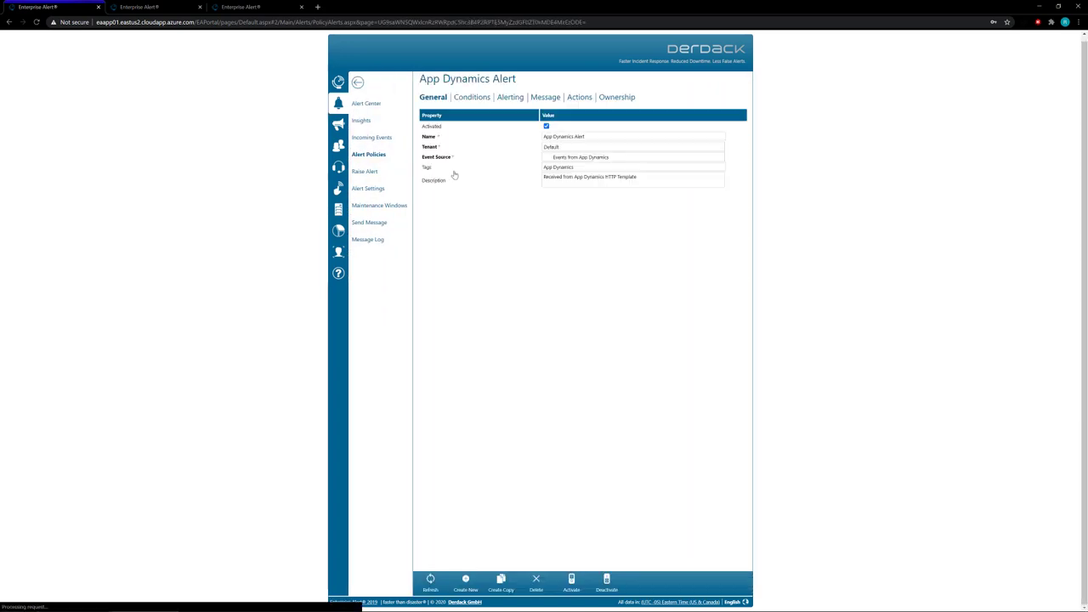
click(509, 99)
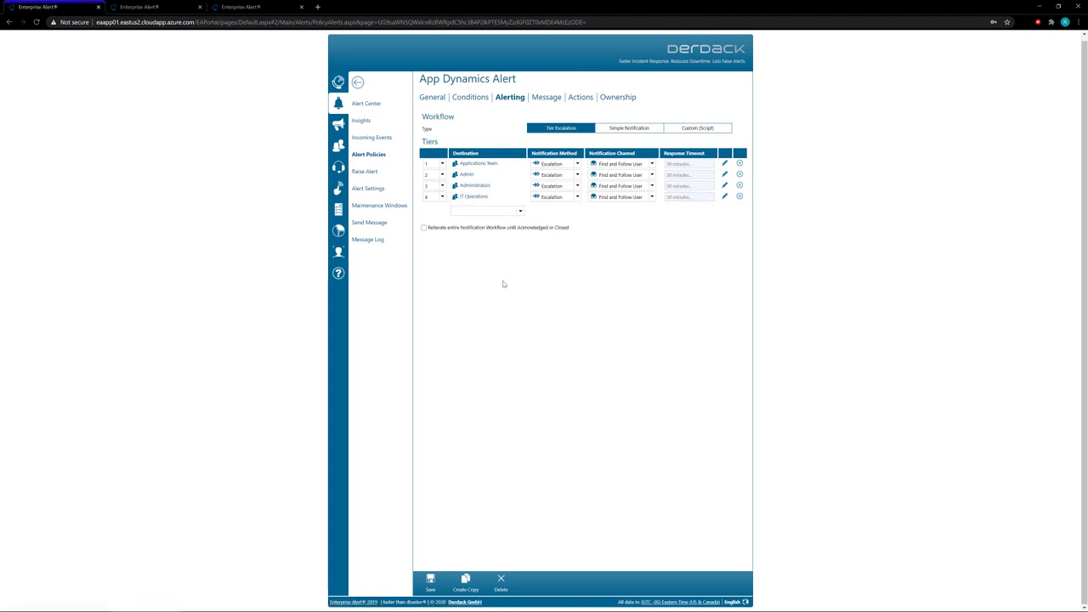
click(424, 228)
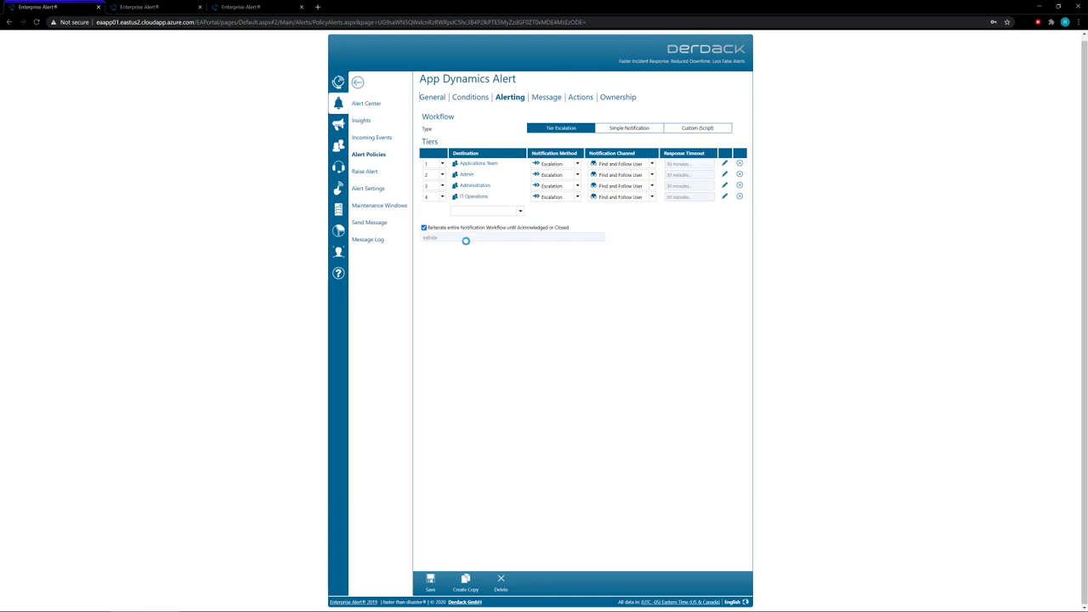